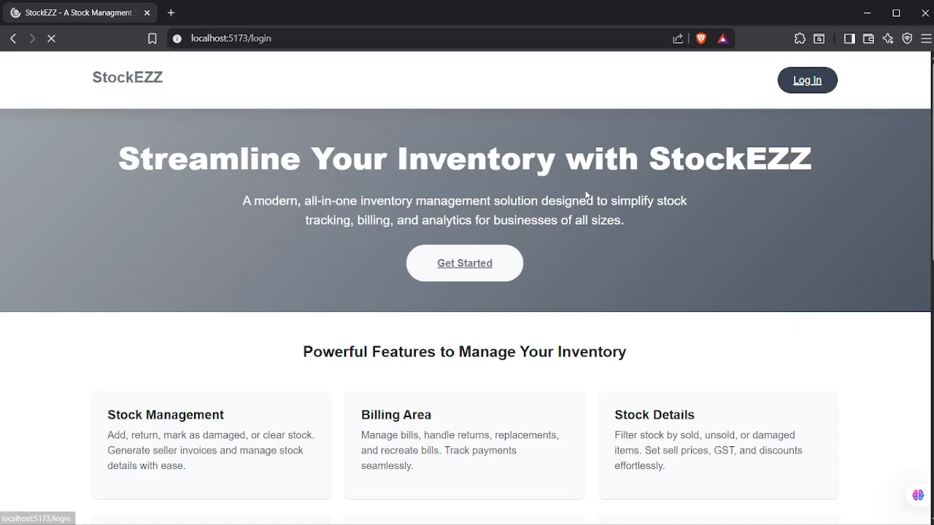
- Log in with the saved company Login Id and autofilled password, then open the account menu
{"action": "left_click", "coordinate": [463, 254]}
{"action": "left_click", "coordinate": [464, 326]}
{"action": "left_click", "coordinate": [465, 309]}
{"action": "left_click", "coordinate": [429, 357]}
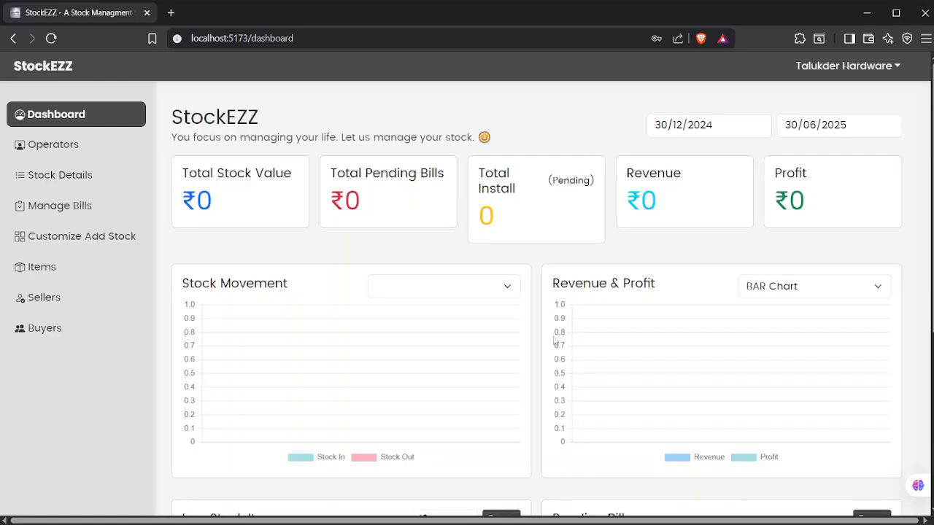
{"action": "scroll", "coordinate": [372, 250], "scroll_direction": "down", "scroll_amount": 4}
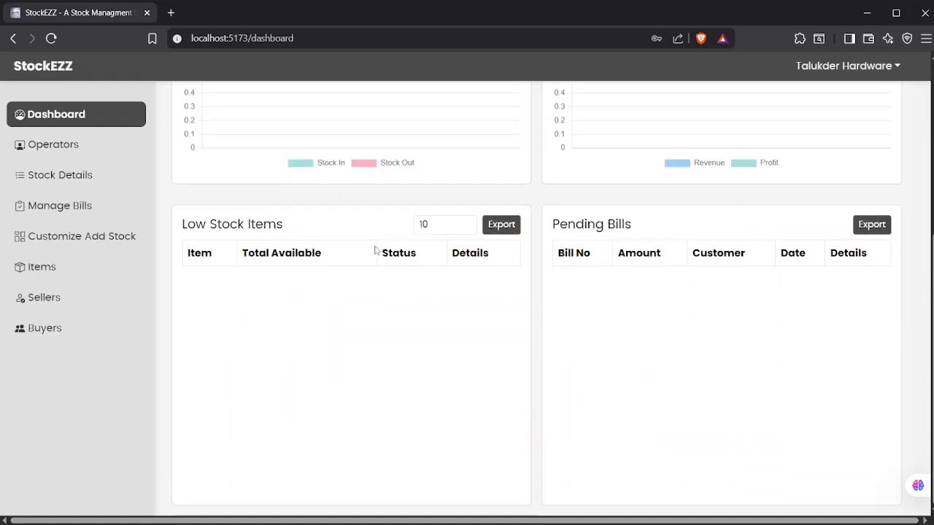
{"action": "scroll", "coordinate": [375, 250], "scroll_direction": "up", "scroll_amount": 4}
{"action": "left_click", "coordinate": [847, 66]}
{"action": "left_click", "coordinate": [825, 125]}
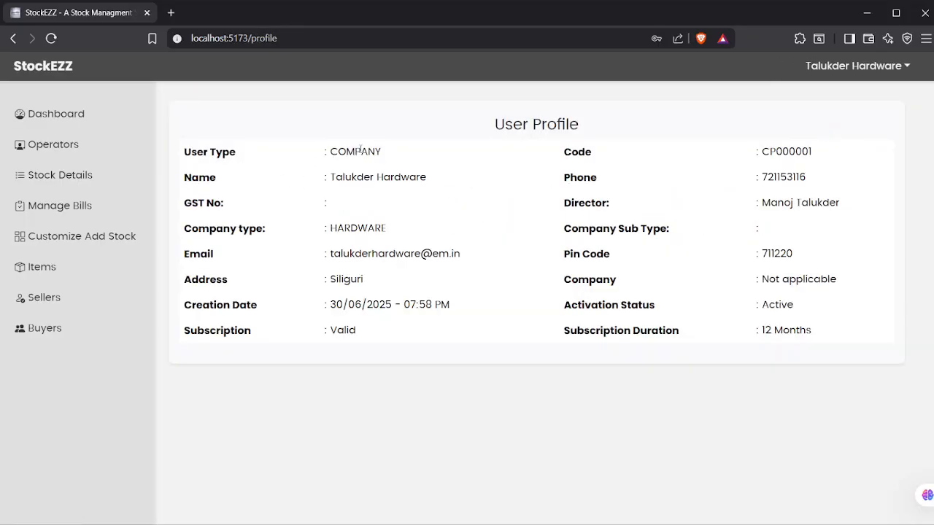
{"action": "double_click", "coordinate": [360, 149]}
{"action": "left_click", "coordinate": [362, 182]}
{"action": "left_click", "coordinate": [875, 70]}
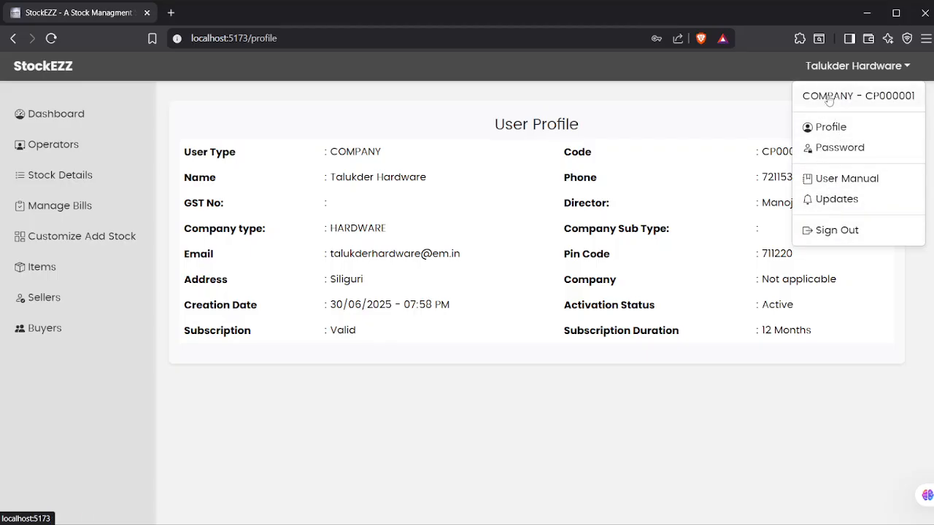
{"action": "left_click", "coordinate": [65, 114]}
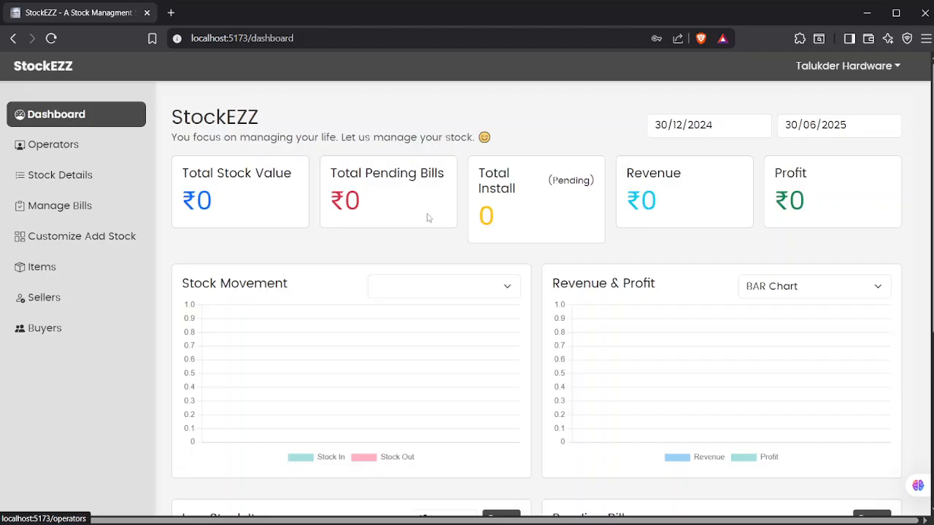
- Scroll the dashboard's empty charts, Low Stock Items and Pending Bills tables, then open Operators
{"action": "scroll", "coordinate": [338, 244], "scroll_direction": "down", "scroll_amount": 4}
{"action": "scroll", "coordinate": [650, 210], "scroll_direction": "up", "scroll_amount": 4}
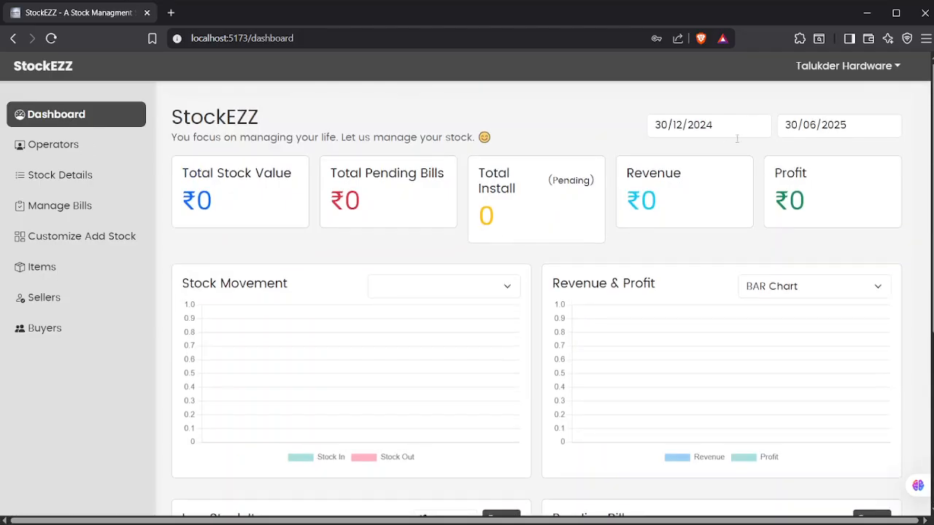
{"action": "scroll", "coordinate": [613, 236], "scroll_direction": "down", "scroll_amount": 2}
{"action": "scroll", "coordinate": [609, 232], "scroll_direction": "up", "scroll_amount": 2}
{"action": "scroll", "coordinate": [780, 197], "scroll_direction": "down", "scroll_amount": 3}
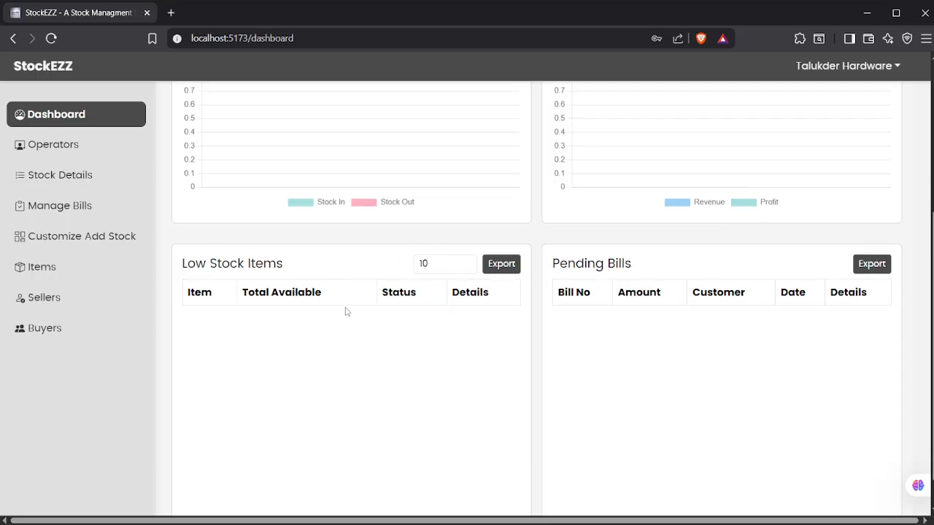
{"action": "scroll", "coordinate": [793, 235], "scroll_direction": "up", "scroll_amount": 3}
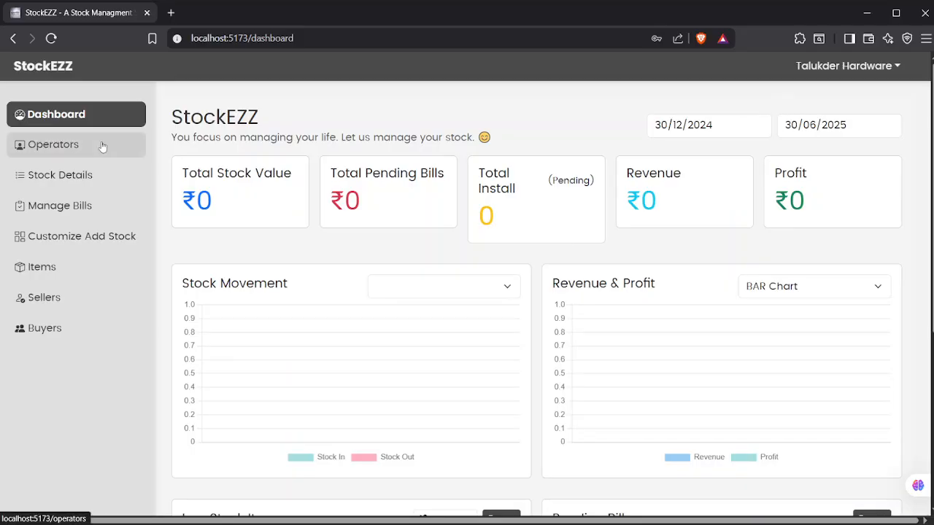
{"action": "left_click", "coordinate": [102, 147]}
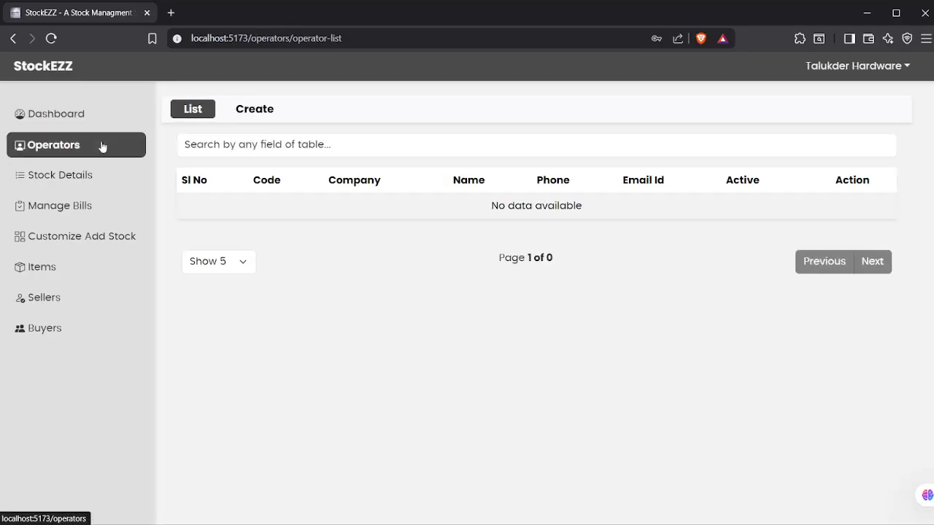
- Begin a new operator for Talukder Hardware and enter the operator's full name
{"action": "left_click", "coordinate": [267, 110]}
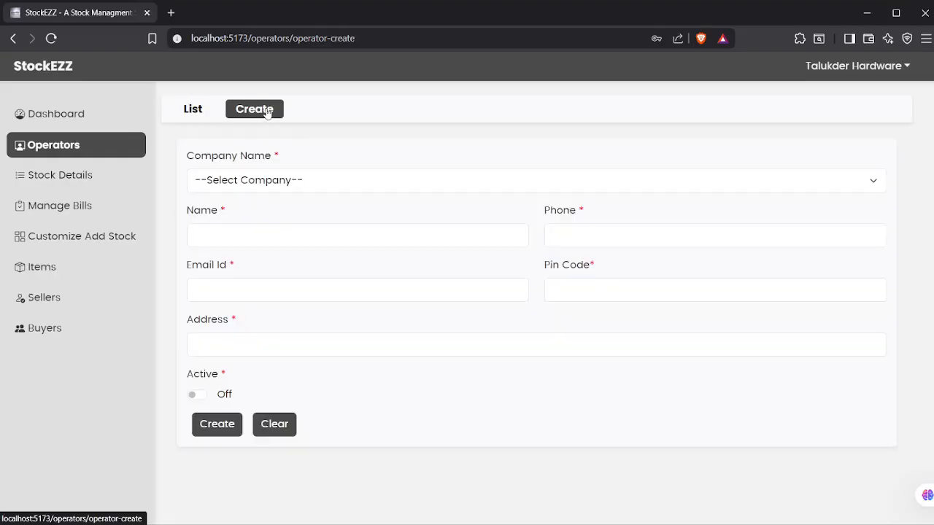
{"action": "left_click", "coordinate": [278, 187]}
{"action": "left_click", "coordinate": [281, 216]}
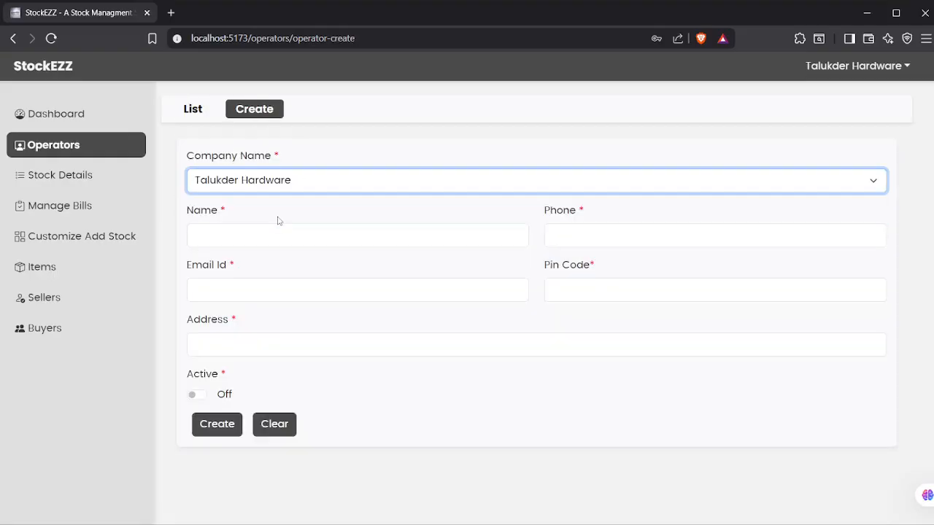
{"action": "left_click", "coordinate": [245, 240]}
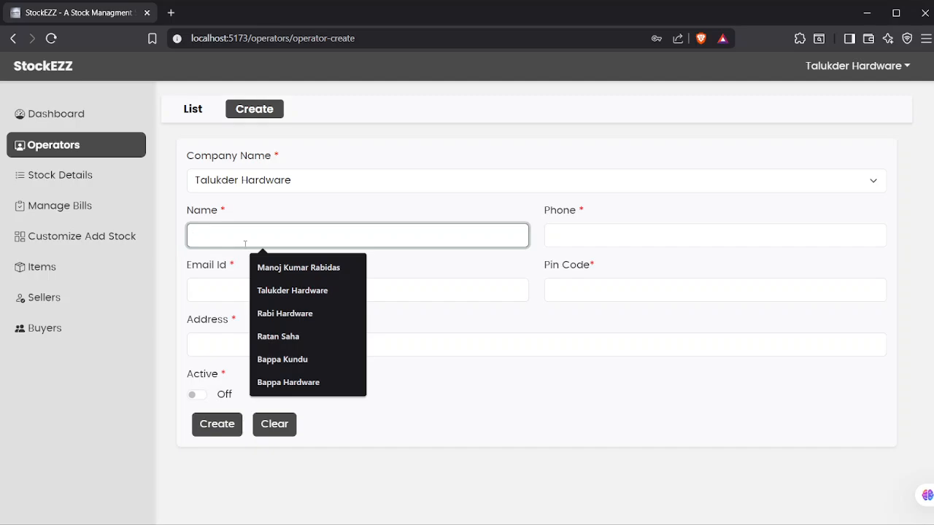
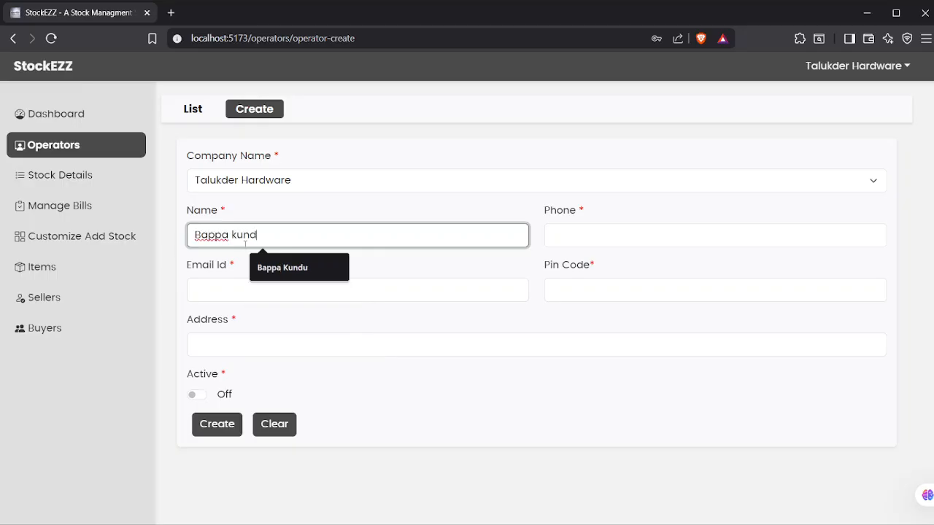
- Fill in the operator's phone, e-mail and pin code, address Kolkata, mark active, and save
{"action": "key", "text": "Tab"}
{"action": "key", "text": "Tab"}
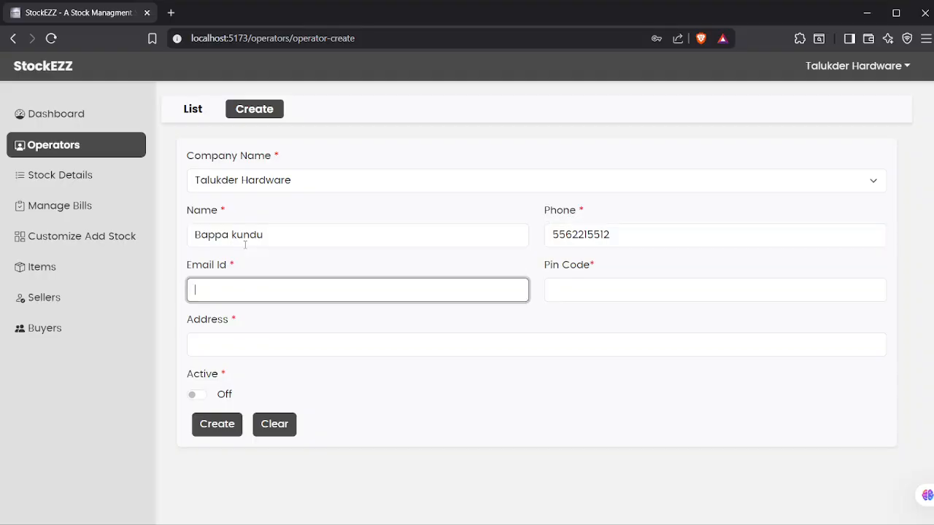
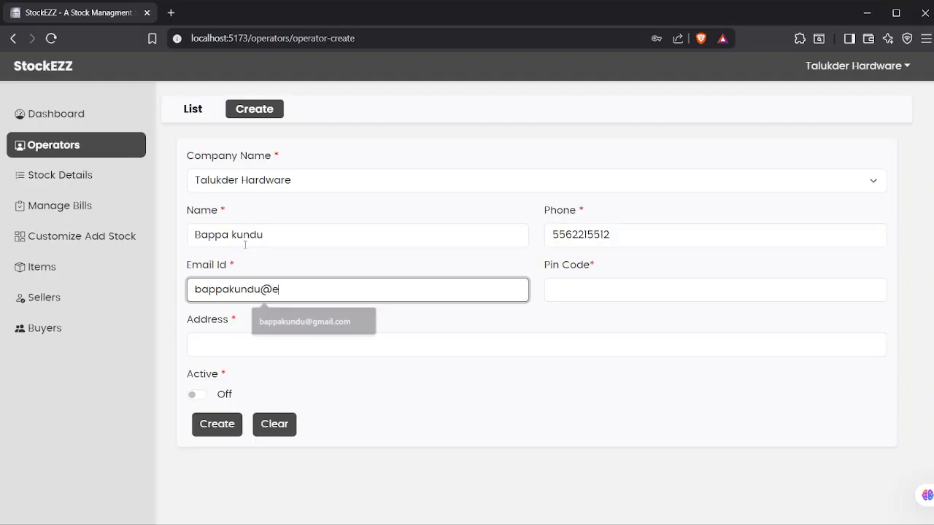
{"action": "key", "text": "Tab"}
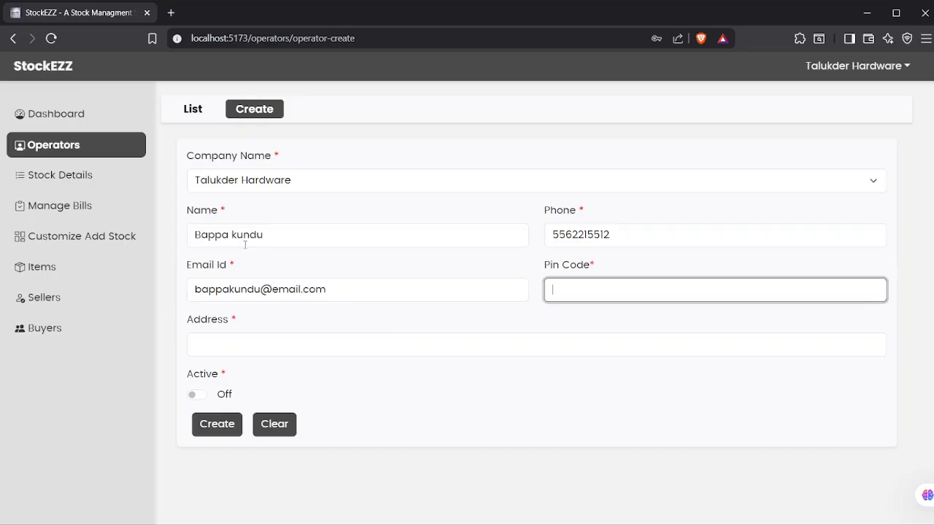
{"action": "type", "text": "77212"}
{"action": "key", "text": "Tab"}
{"action": "type", "text": "Kolkata"}
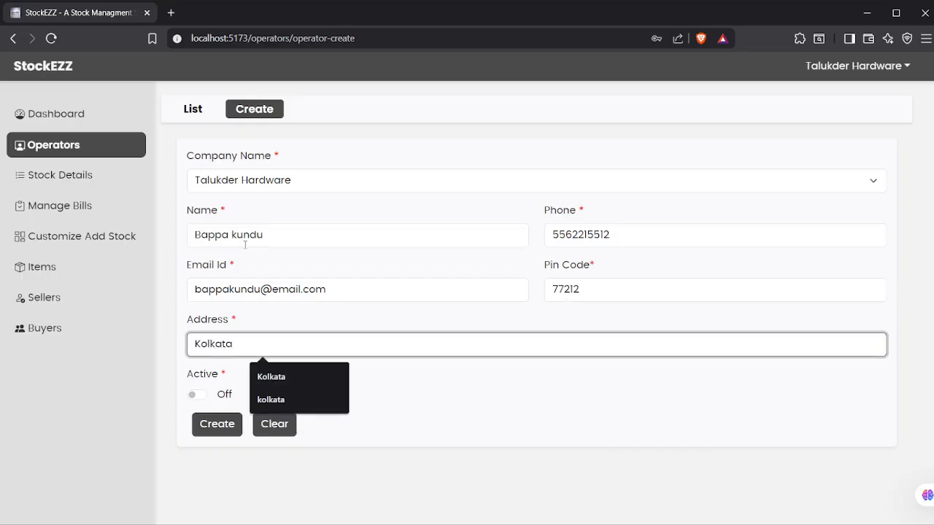
{"action": "key", "text": "Tab"}
{"action": "key", "text": "space"}
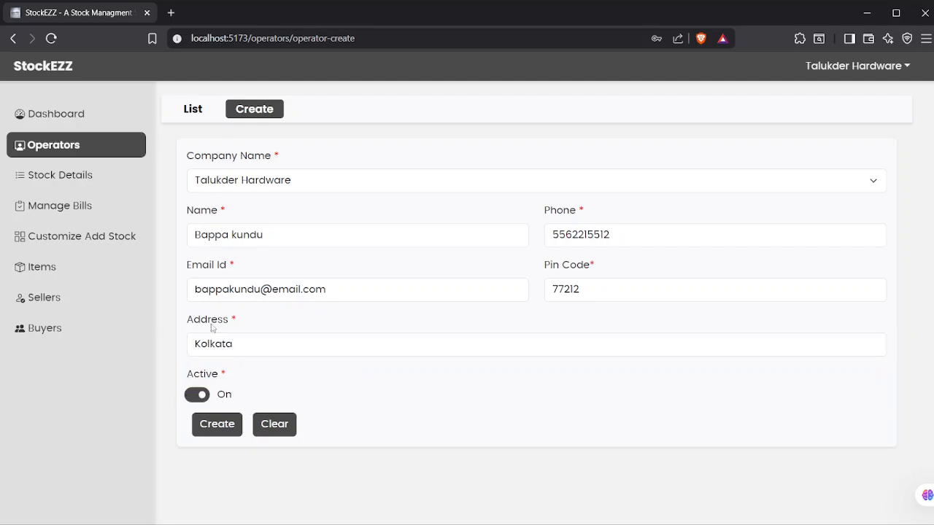
{"action": "left_click", "coordinate": [205, 426]}
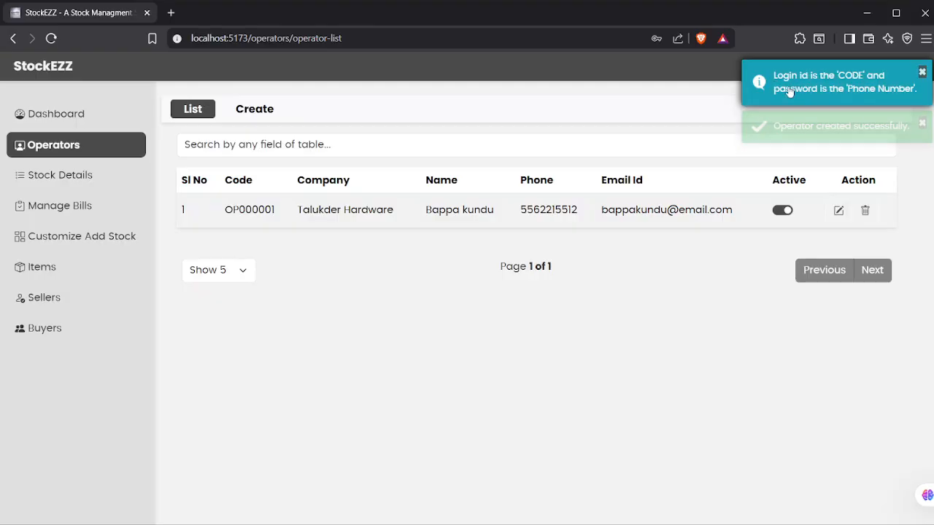
{"action": "double_click", "coordinate": [242, 210]}
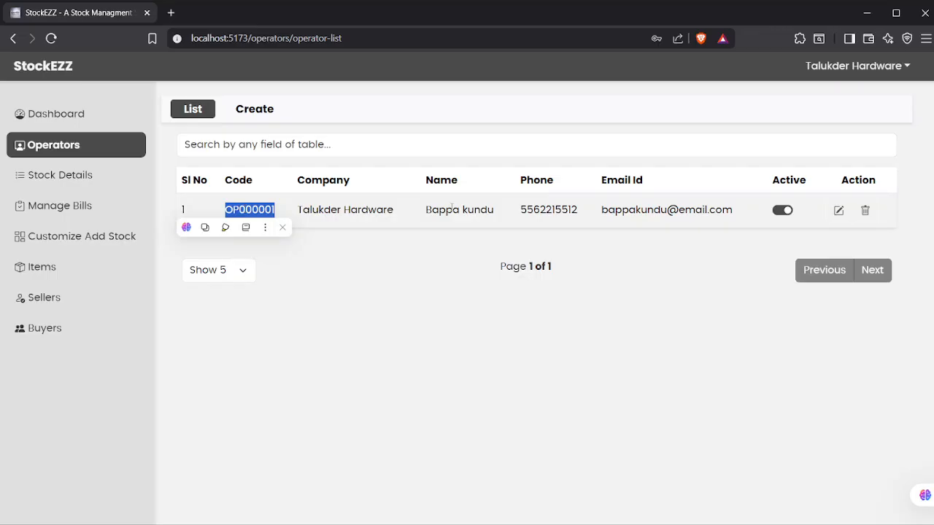
{"action": "double_click", "coordinate": [536, 208]}
{"action": "left_click", "coordinate": [537, 208]}
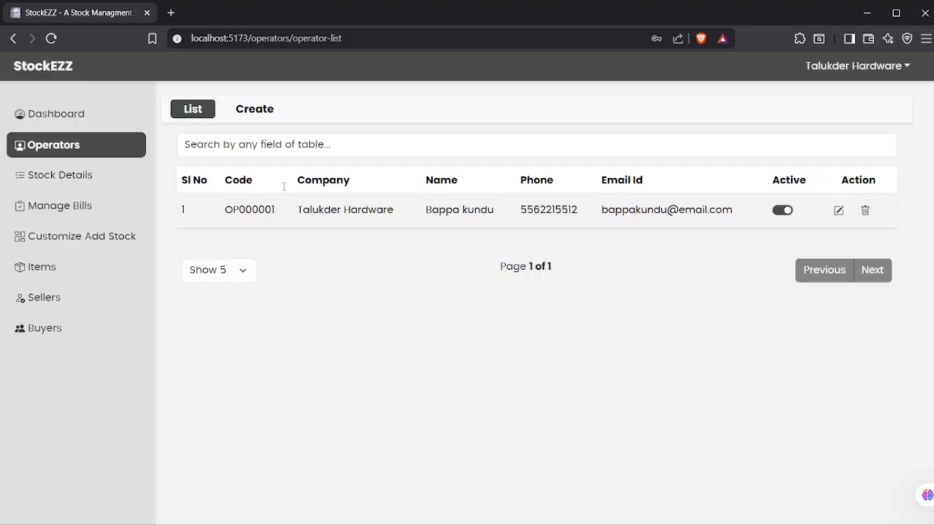
- View the empty Stock Details list, then go to the empty Manage Bills page
{"action": "left_click", "coordinate": [57, 174]}
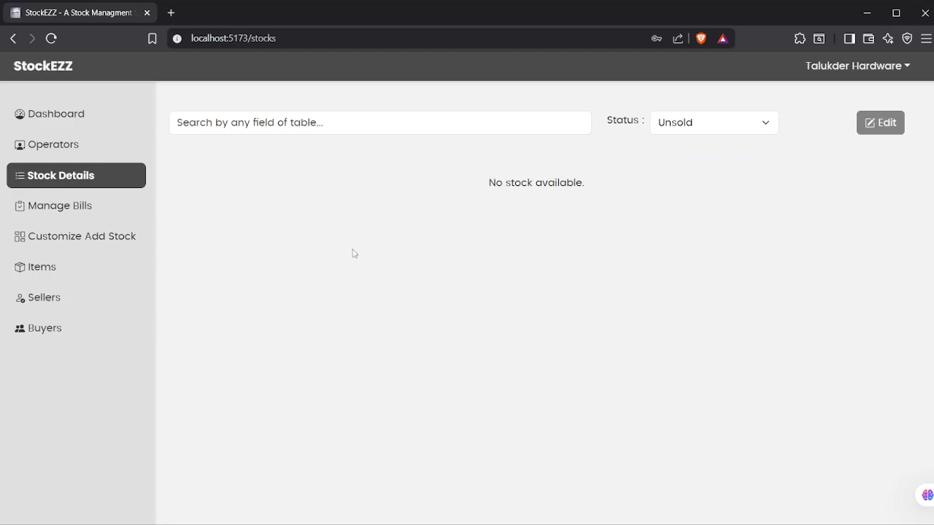
{"action": "left_click", "coordinate": [58, 208]}
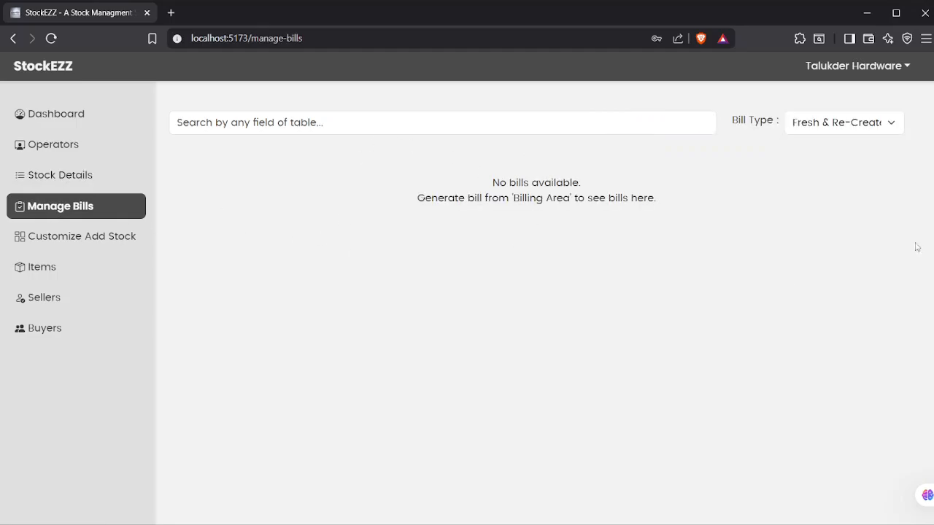
{"action": "left_click", "coordinate": [84, 242]}
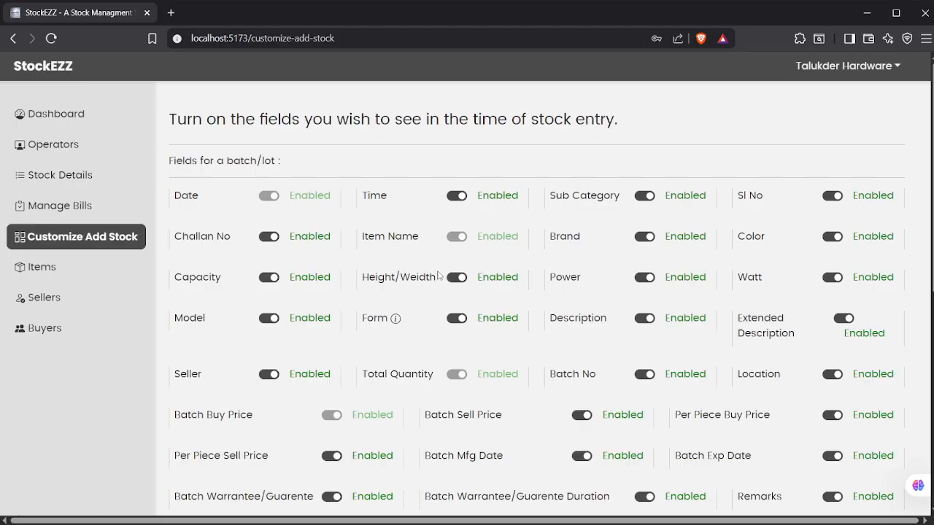
{"action": "scroll", "coordinate": [438, 275], "scroll_direction": "down", "scroll_amount": 5}
{"action": "scroll", "coordinate": [438, 273], "scroll_direction": "down", "scroll_amount": 1}
{"action": "scroll", "coordinate": [440, 274], "scroll_direction": "up", "scroll_amount": 6}
{"action": "scroll", "coordinate": [343, 231], "scroll_direction": "down", "scroll_amount": 5}
{"action": "scroll", "coordinate": [349, 231], "scroll_direction": "up", "scroll_amount": 5}
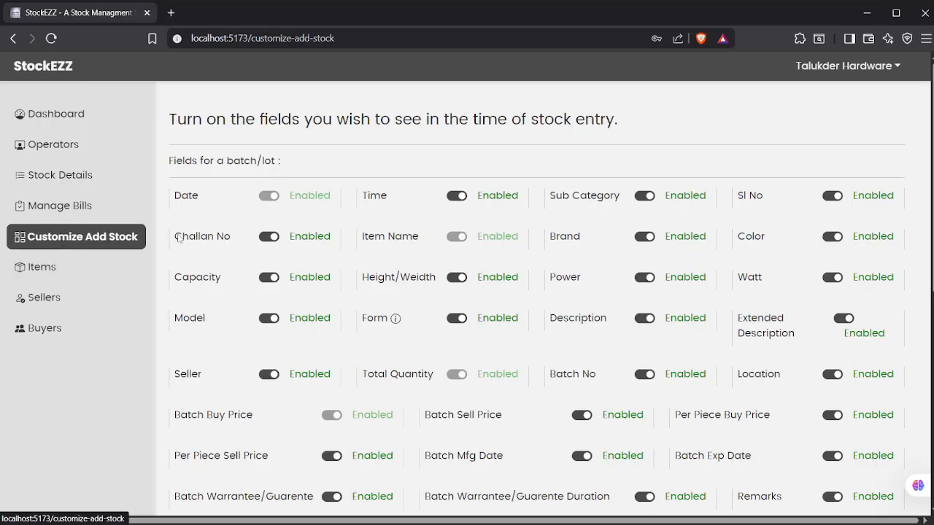
{"action": "scroll", "coordinate": [400, 229], "scroll_direction": "down", "scroll_amount": 5}
{"action": "scroll", "coordinate": [403, 229], "scroll_direction": "up", "scroll_amount": 5}
{"action": "scroll", "coordinate": [624, 221], "scroll_direction": "down", "scroll_amount": 5}
{"action": "scroll", "coordinate": [624, 221], "scroll_direction": "up", "scroll_amount": 5}
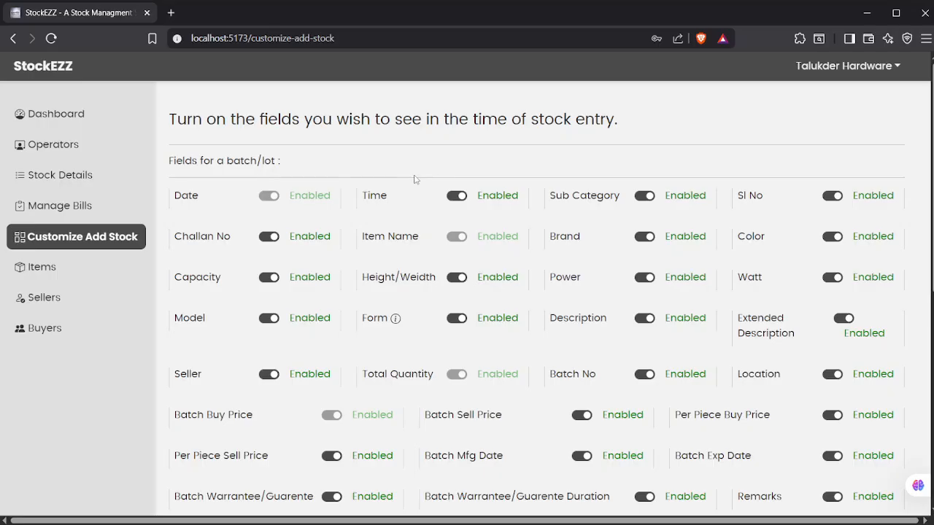
{"action": "scroll", "coordinate": [507, 263], "scroll_direction": "down", "scroll_amount": 6}
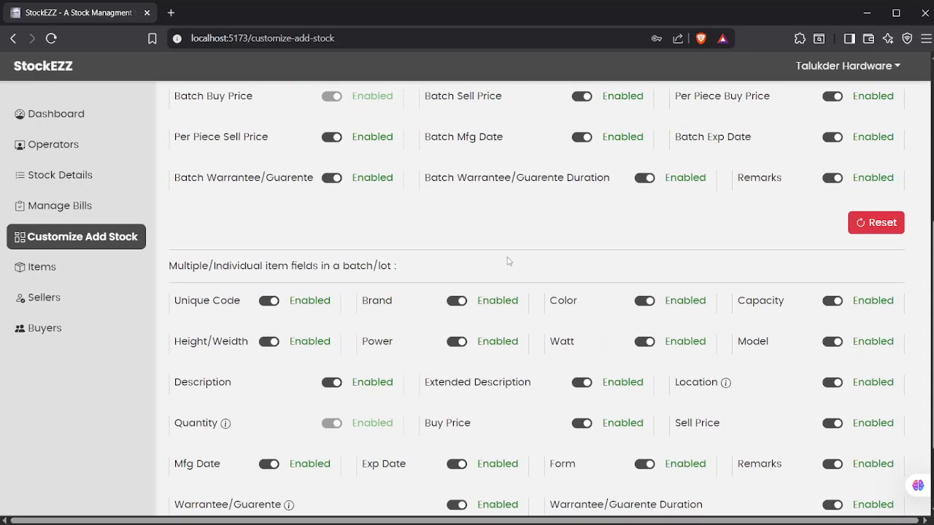
{"action": "scroll", "coordinate": [516, 259], "scroll_direction": "up", "scroll_amount": 6}
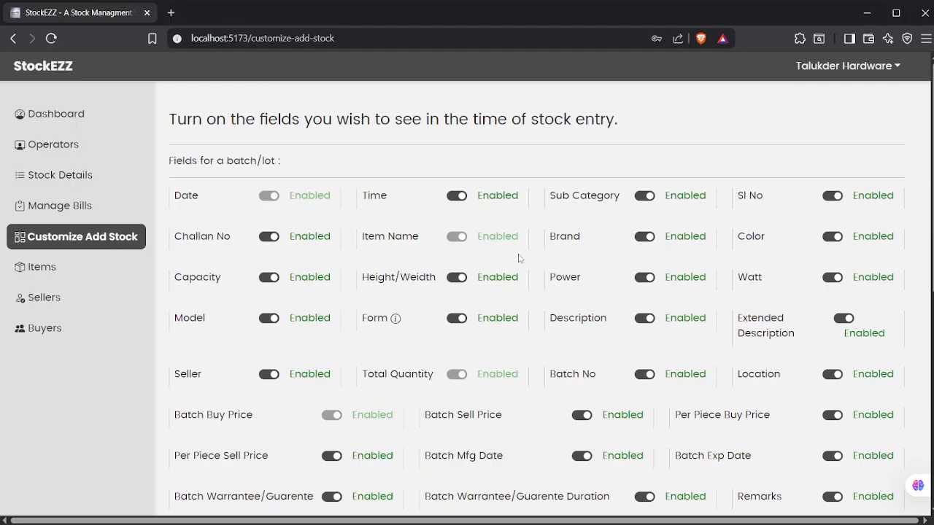
{"action": "scroll", "coordinate": [519, 258], "scroll_direction": "down", "scroll_amount": 2}
{"action": "mouse_move", "coordinate": [521, 253]}
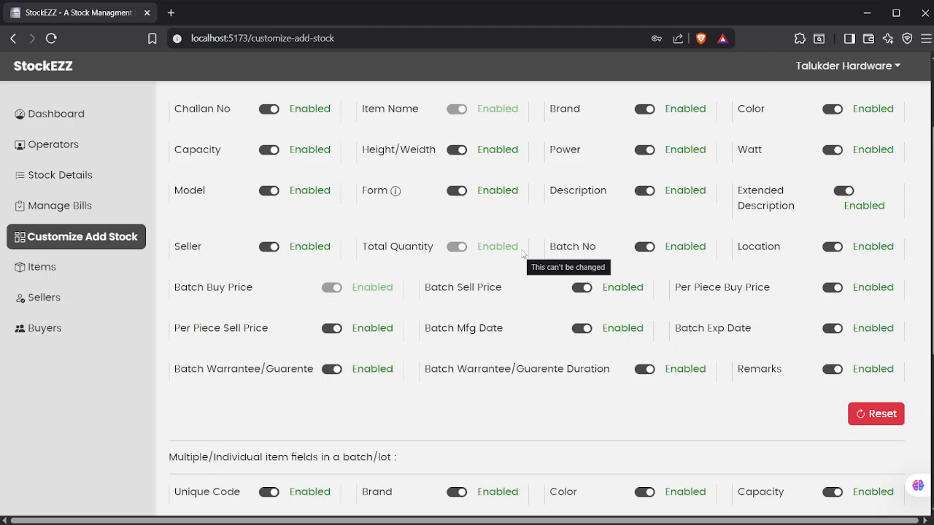
{"action": "scroll", "coordinate": [523, 252], "scroll_direction": "down", "scroll_amount": 4}
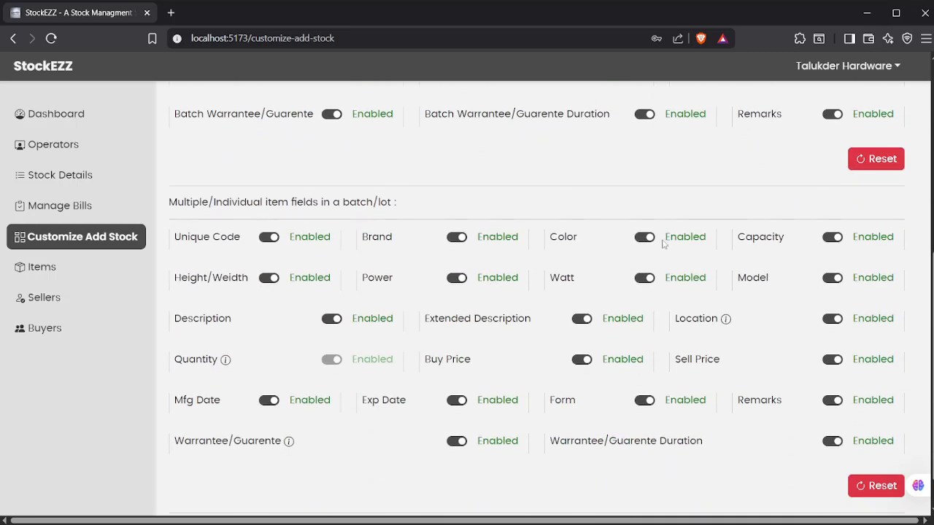
{"action": "scroll", "coordinate": [661, 237], "scroll_direction": "up", "scroll_amount": 5}
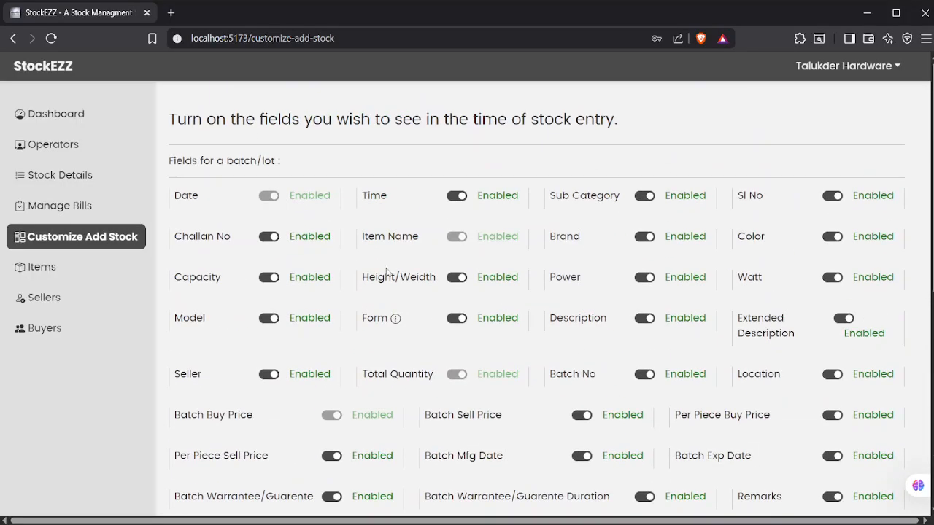
{"action": "scroll", "coordinate": [416, 275], "scroll_direction": "down", "scroll_amount": 5}
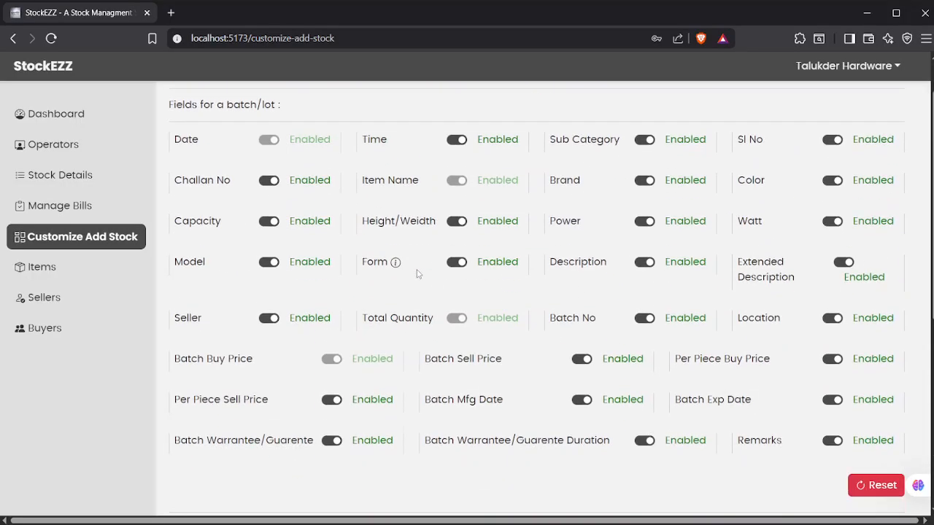
{"action": "scroll", "coordinate": [419, 272], "scroll_direction": "down", "scroll_amount": 1}
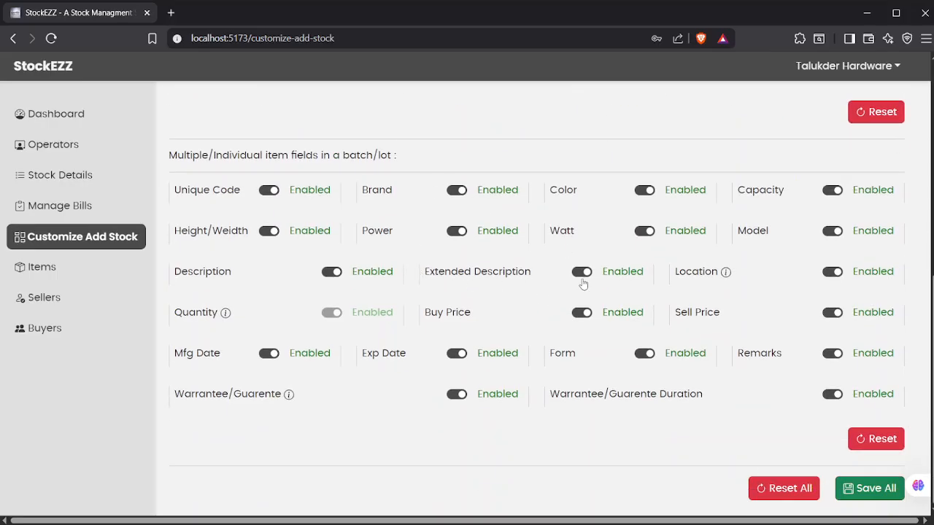
{"action": "scroll", "coordinate": [451, 288], "scroll_direction": "up", "scroll_amount": 6}
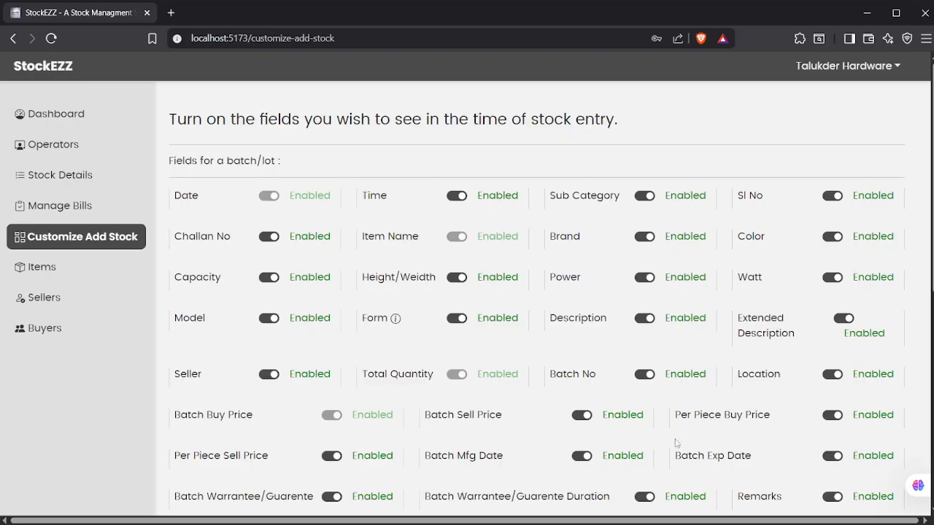
{"action": "scroll", "coordinate": [205, 302], "scroll_direction": "down", "scroll_amount": 3}
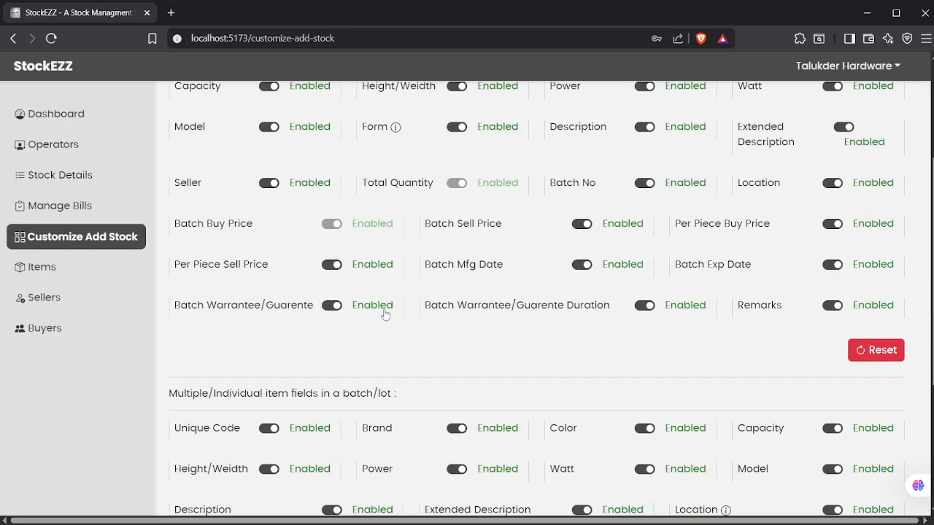
{"action": "scroll", "coordinate": [558, 275], "scroll_direction": "down", "scroll_amount": 3}
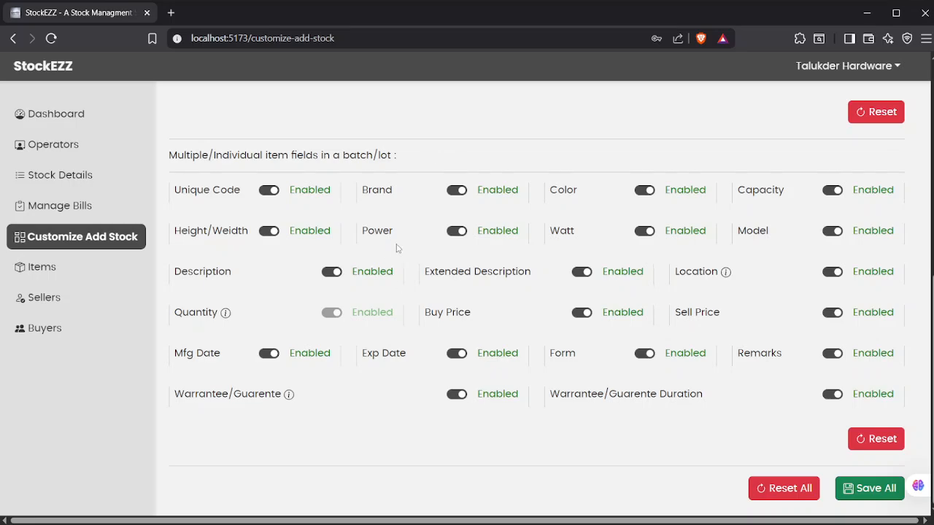
{"action": "scroll", "coordinate": [396, 248], "scroll_direction": "up", "scroll_amount": 5}
{"action": "scroll", "coordinate": [396, 248], "scroll_direction": "down", "scroll_amount": 6}
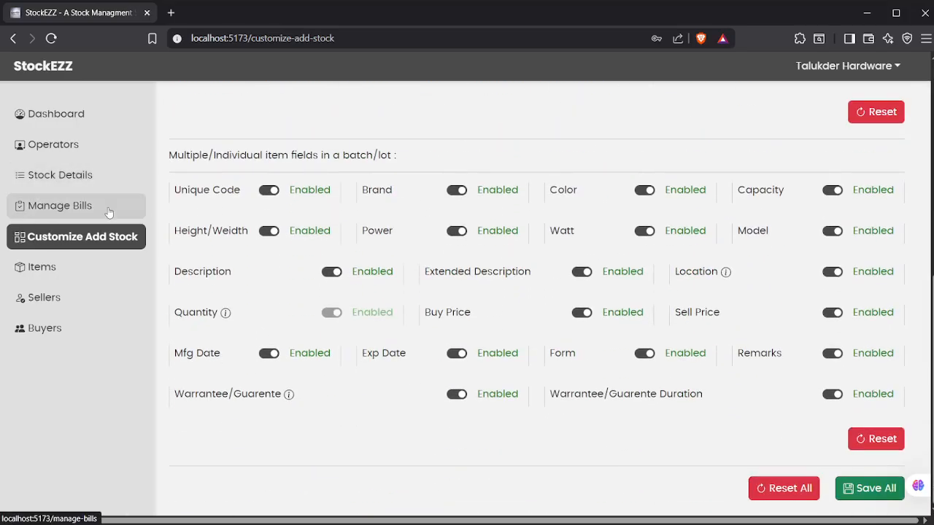
- Open the Items creation form and choose HARDWARE as the new item's category
{"action": "left_click", "coordinate": [97, 272]}
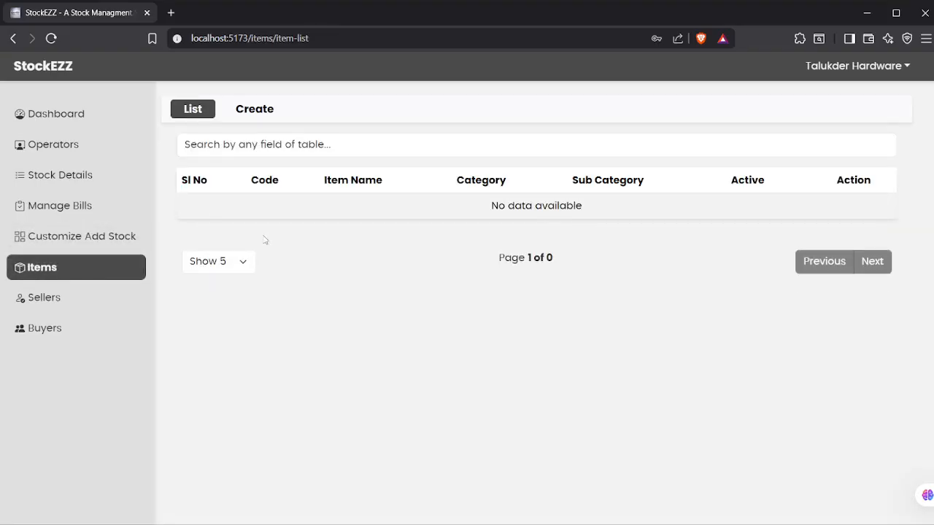
{"action": "left_click", "coordinate": [276, 114]}
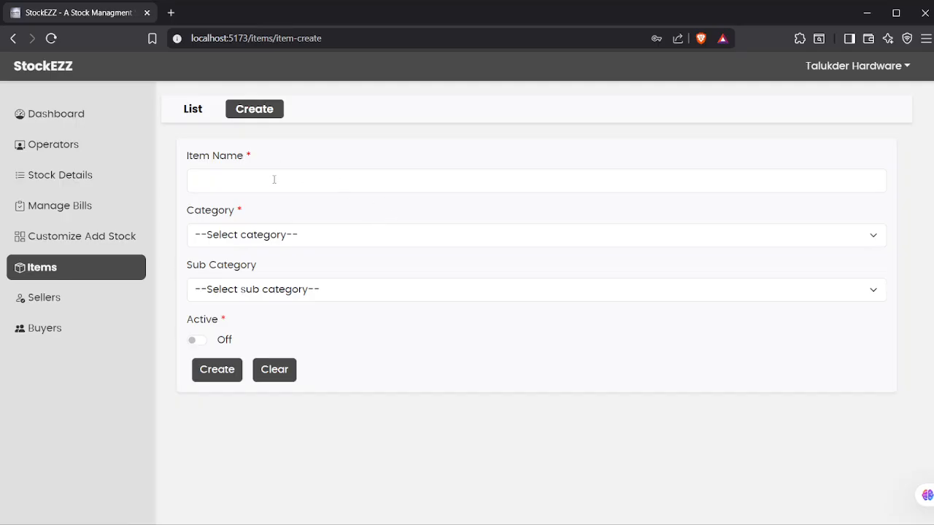
{"action": "left_click", "coordinate": [273, 236]}
{"action": "left_click", "coordinate": [274, 270]}
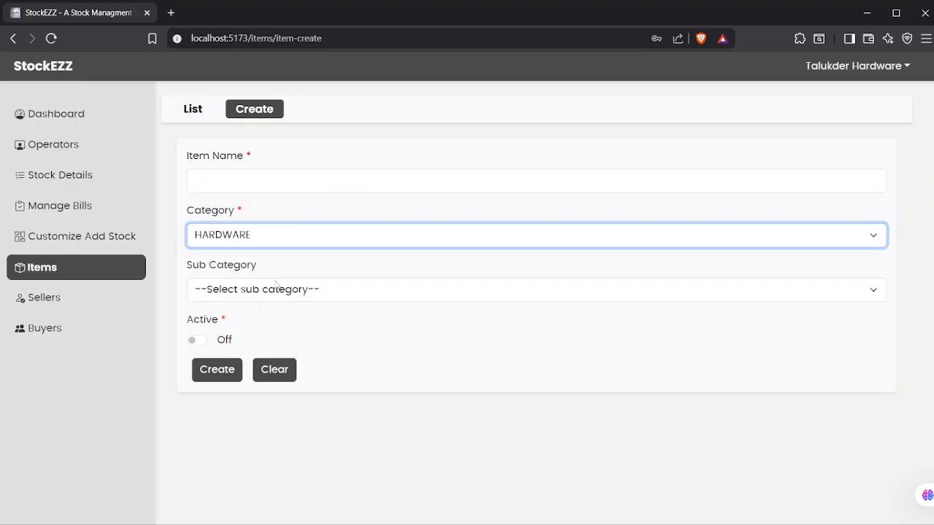
{"action": "left_click", "coordinate": [355, 161]}
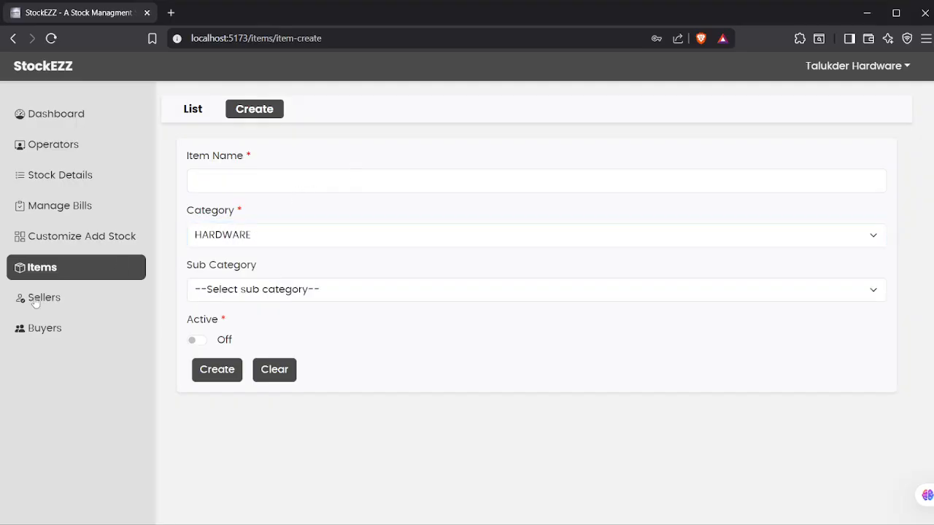
- Look at the new seller form, dismiss the Name autofill suggestions, then open the Buyers list
{"action": "left_click", "coordinate": [96, 296]}
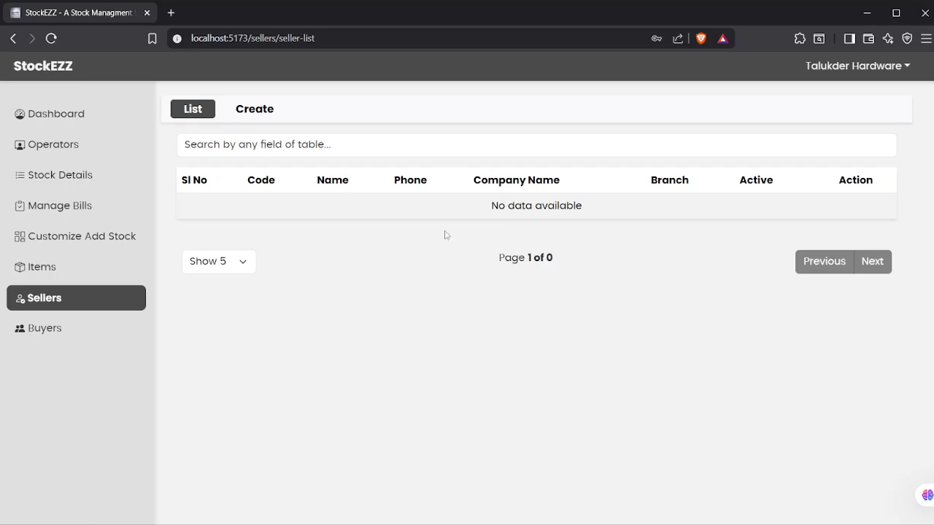
{"action": "left_click", "coordinate": [254, 114]}
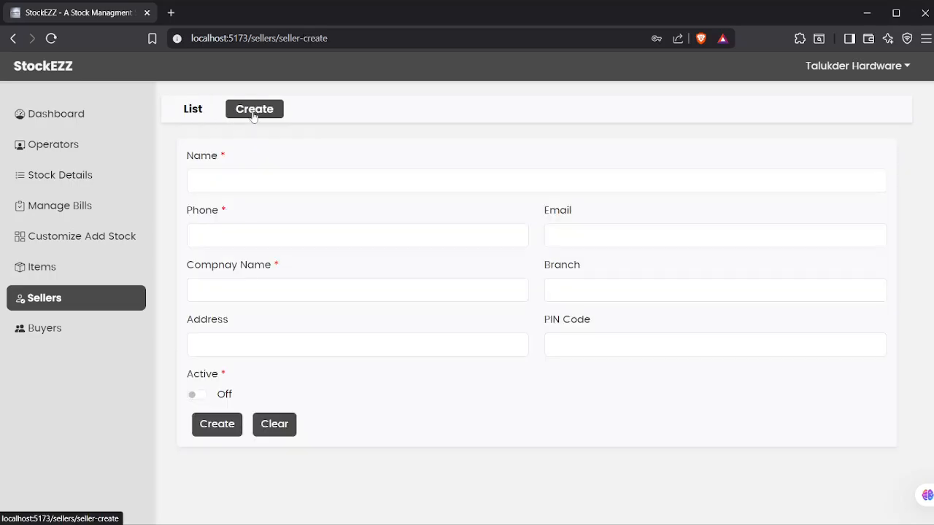
{"action": "left_click", "coordinate": [321, 180]}
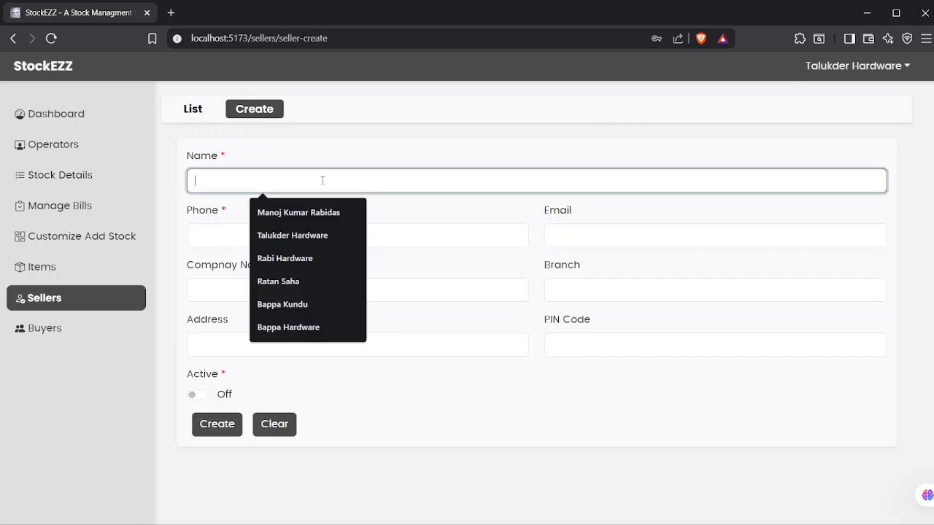
{"action": "left_click", "coordinate": [497, 207]}
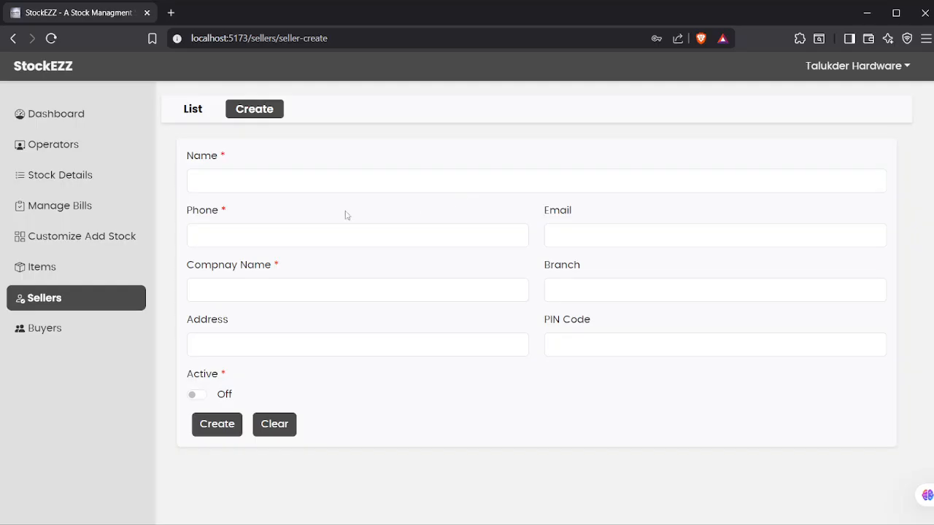
{"action": "left_click", "coordinate": [58, 323]}
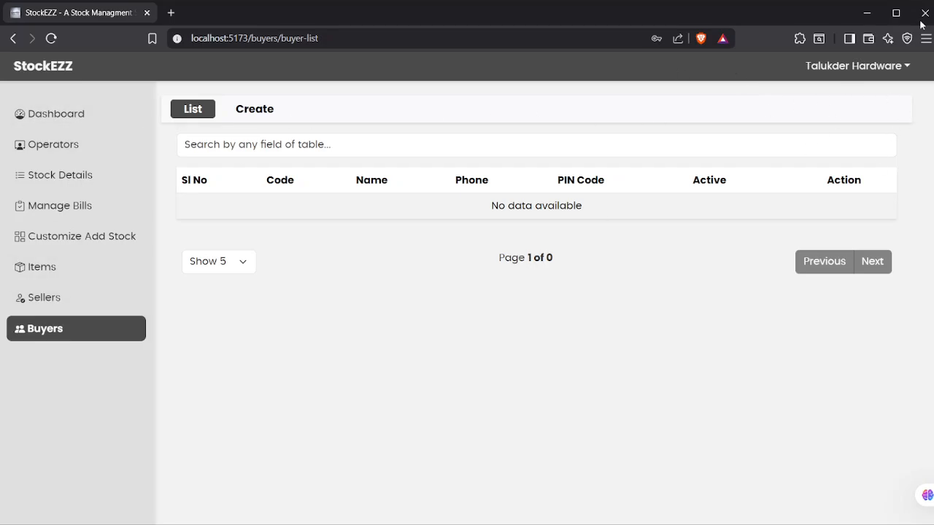
- Glance at the company account menu, then visit Stock Details, Manage Bills and Operators
{"action": "left_click", "coordinate": [873, 69]}
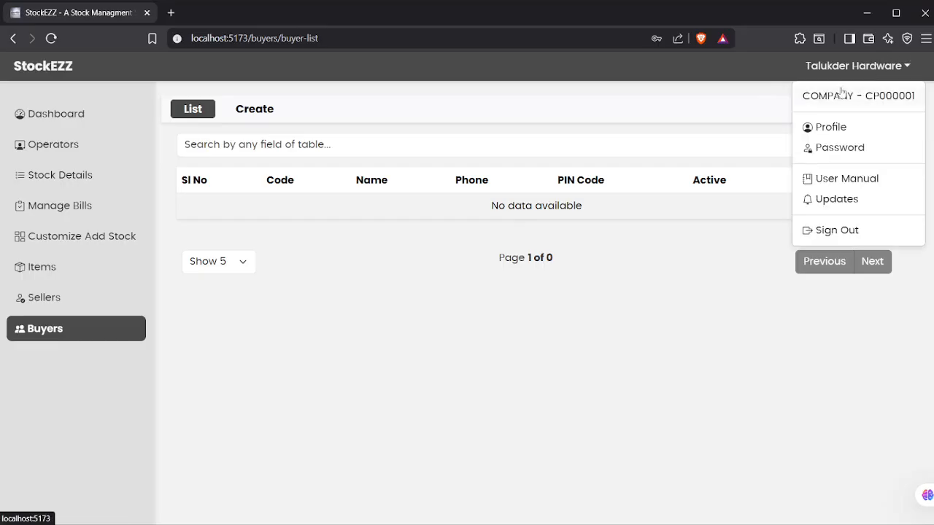
{"action": "left_click", "coordinate": [690, 94]}
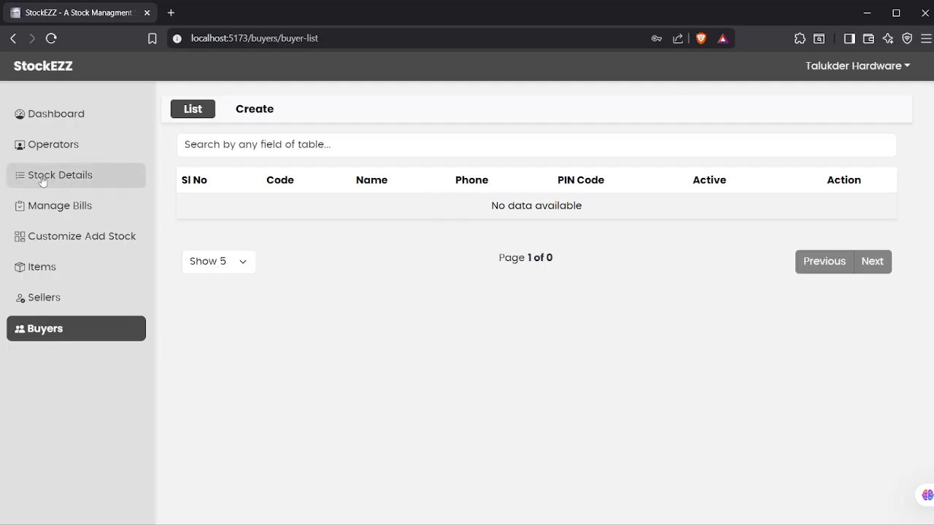
{"action": "left_click", "coordinate": [138, 181]}
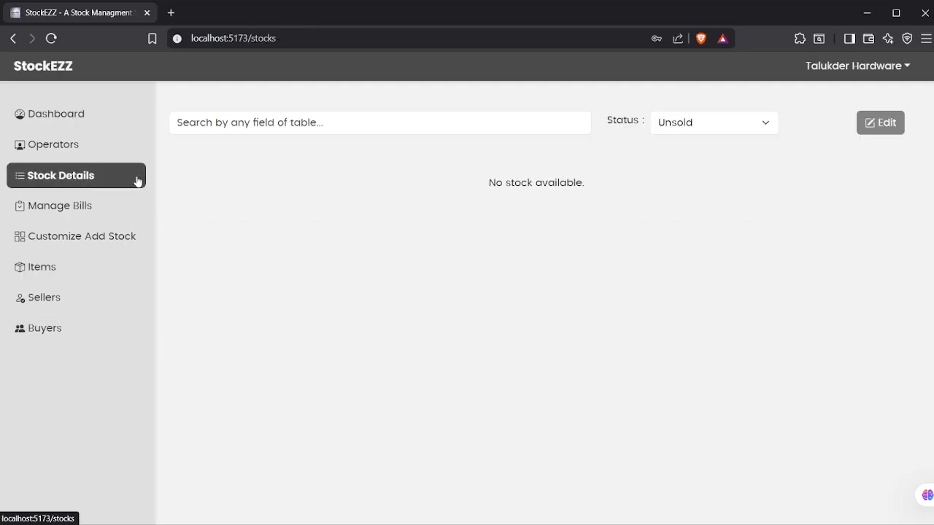
{"action": "left_click", "coordinate": [78, 213]}
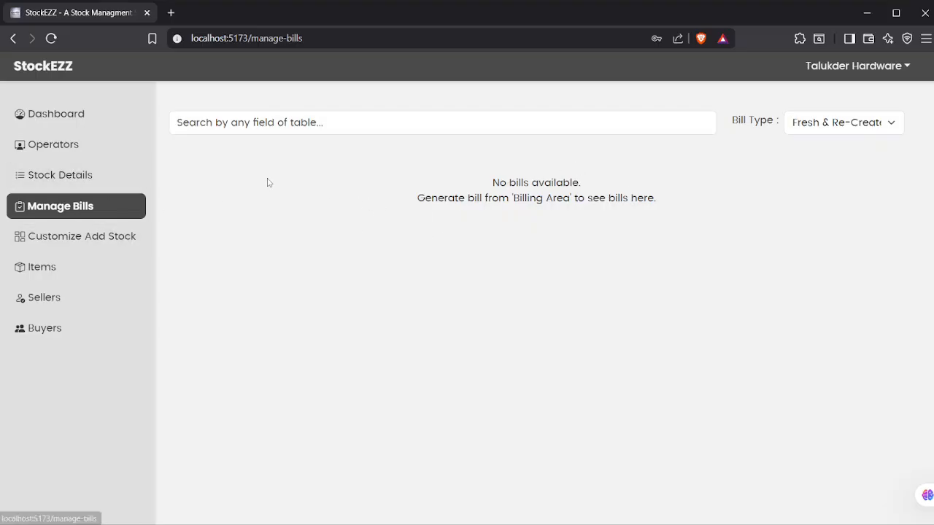
{"action": "left_click", "coordinate": [113, 152]}
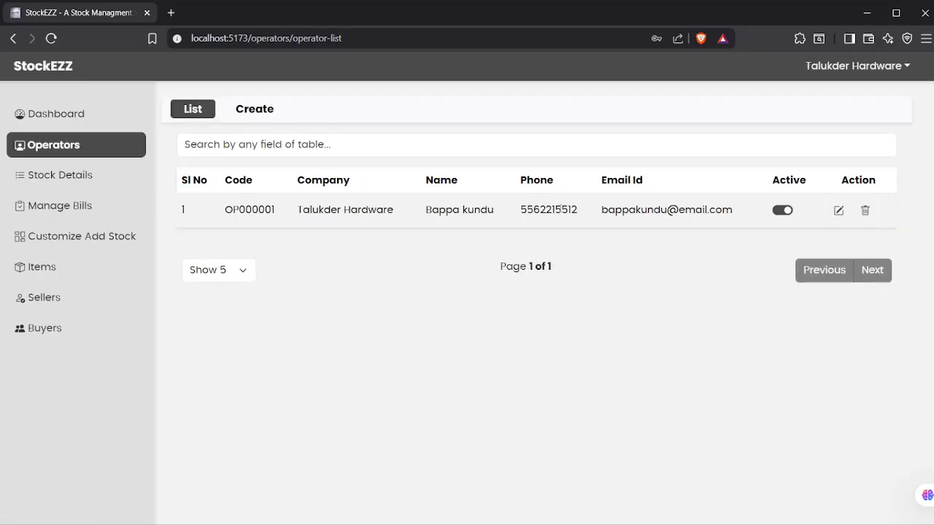